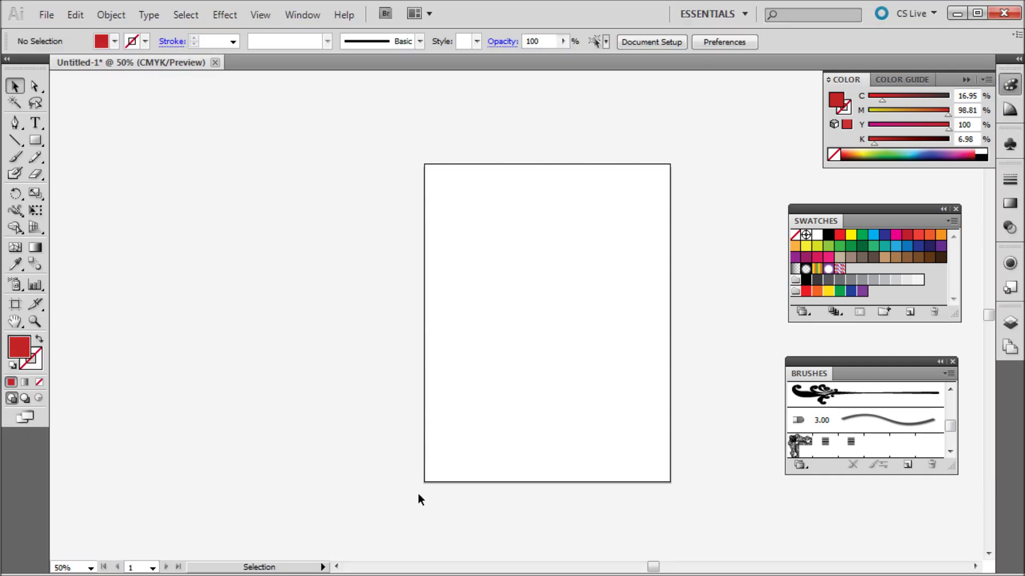
Step: Centre the blank artboard in the window and zoom in from 50% to 66.67%
{"action": "left_click_drag", "start_coordinate": [653, 566], "coordinate": [662, 567]}
{"action": "scroll", "coordinate": [429, 297], "scroll_direction": "up", "scroll_amount": 1}
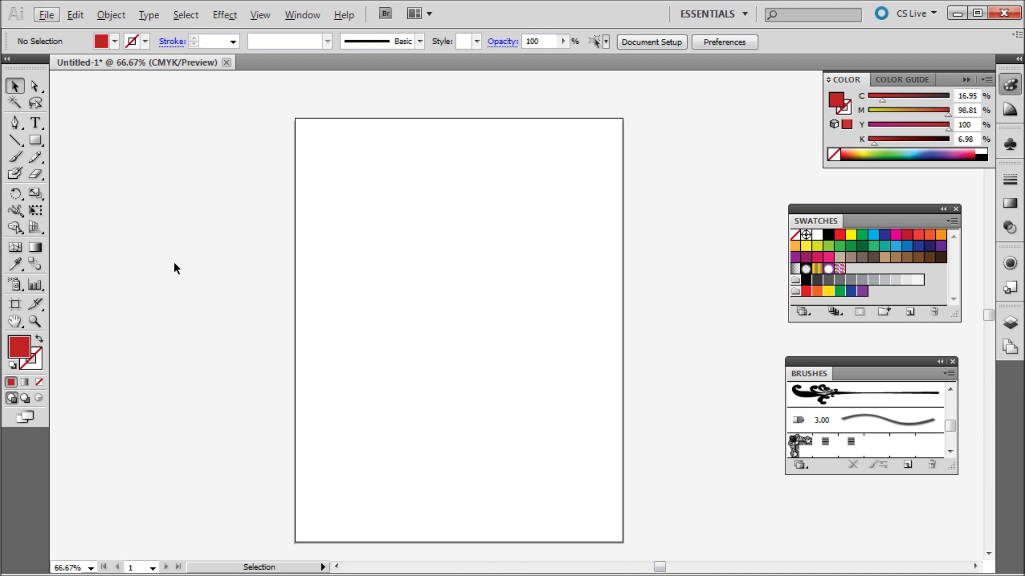
Step: Draw three large and two small red squares with the Rectangle tool, scattered over the page
{"action": "left_click", "coordinate": [40, 143]}
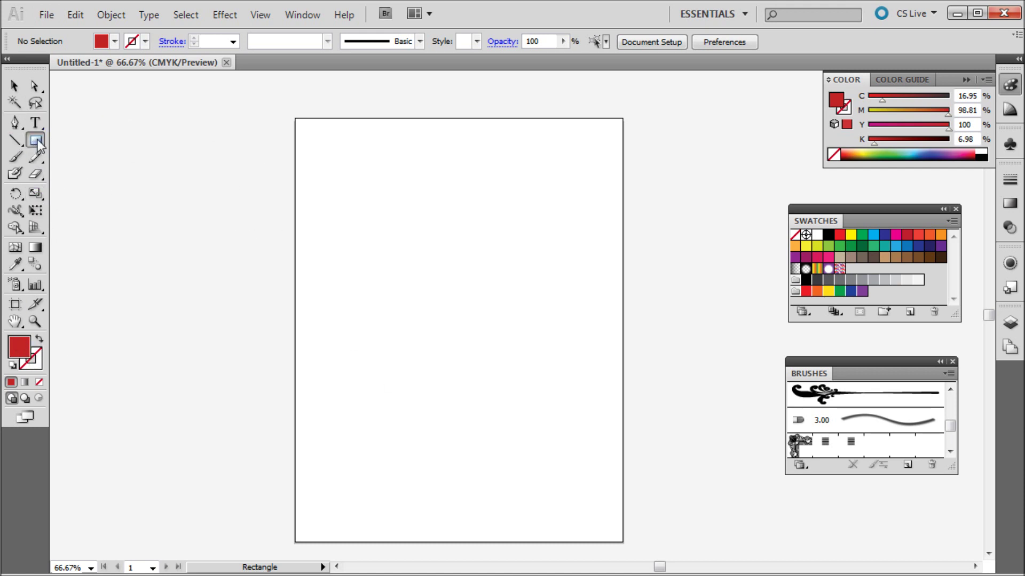
{"action": "mouse_move", "coordinate": [340, 224]}
{"action": "left_mouse_down"}
{"action": "mouse_move", "coordinate": [421, 296]}
{"action": "mouse_move", "coordinate": [410, 294]}
{"action": "mouse_move", "coordinate": [478, 300]}
{"action": "mouse_move", "coordinate": [492, 316]}
{"action": "left_mouse_up"}
{"action": "left_click_drag", "start_coordinate": [382, 336], "coordinate": [453, 405]}
{"action": "left_click_drag", "start_coordinate": [478, 350], "coordinate": [491, 363]}
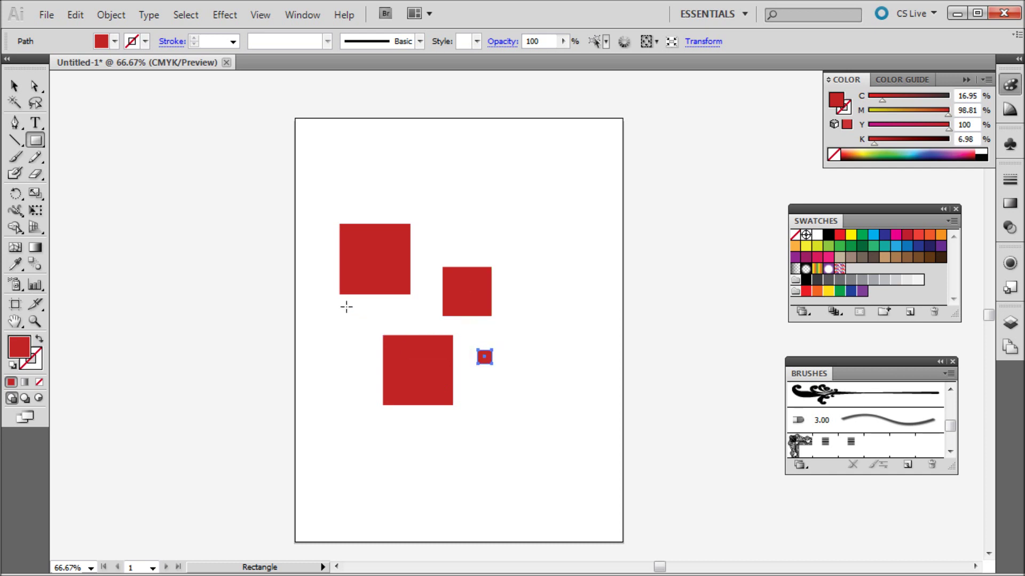
{"action": "left_click_drag", "start_coordinate": [358, 308], "coordinate": [372, 322]}
{"action": "left_click", "coordinate": [14, 86]}
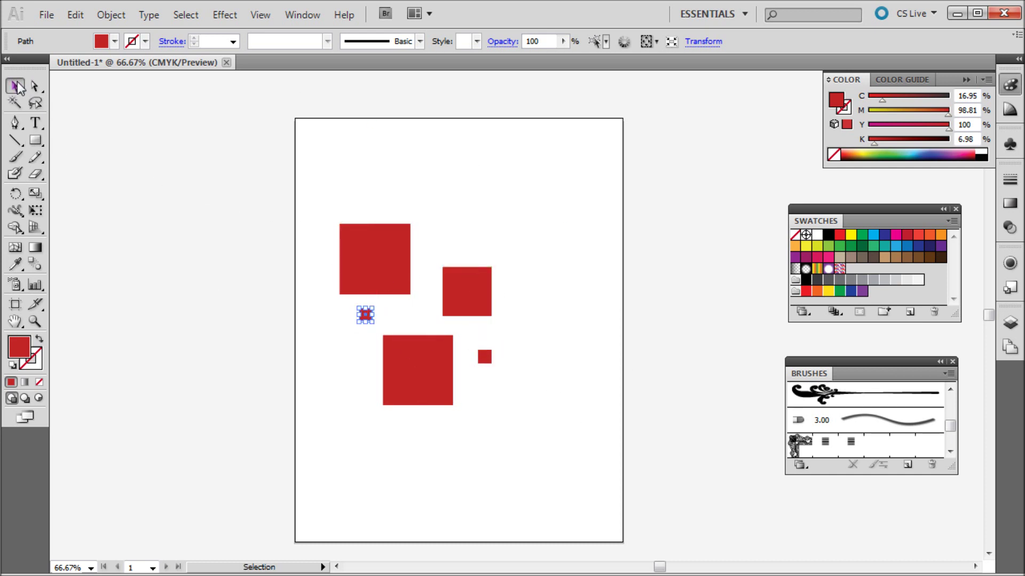
Step: Deselect the squares and nudge the Swatches and Brushes panels slightly left and up
{"action": "left_click", "coordinate": [563, 297]}
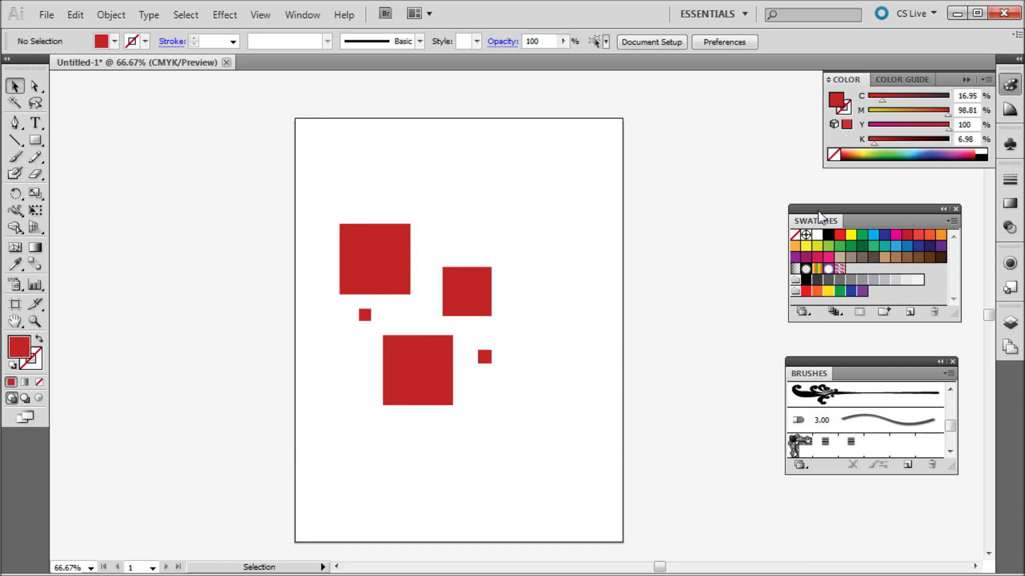
{"action": "left_click_drag", "start_coordinate": [817, 211], "coordinate": [811, 211]}
{"action": "left_click_drag", "start_coordinate": [849, 362], "coordinate": [844, 354]}
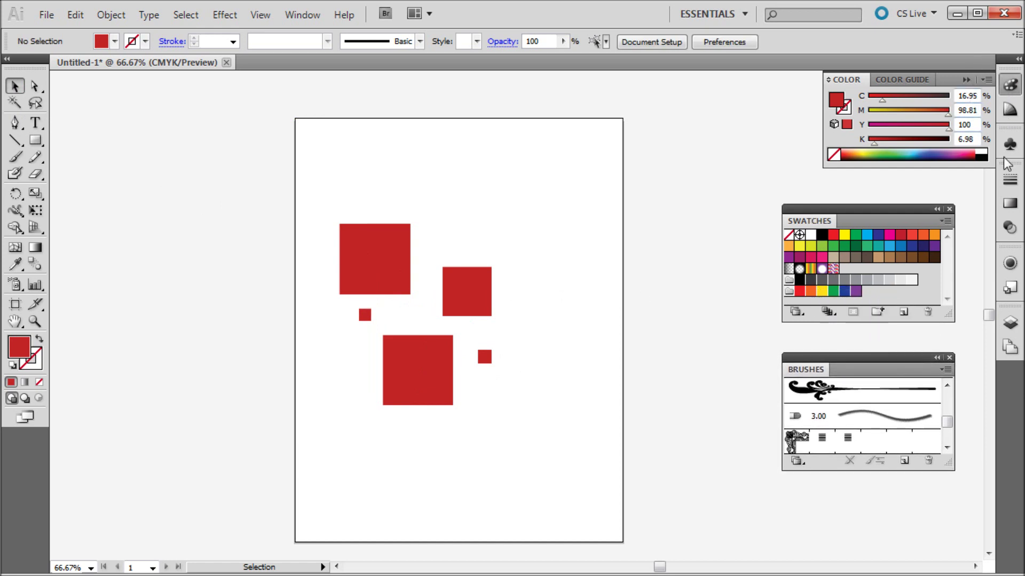
Step: Close the Window menu unused, swap the Color and Color Guide tabs, and close the Color panel
{"action": "left_click", "coordinate": [309, 15]}
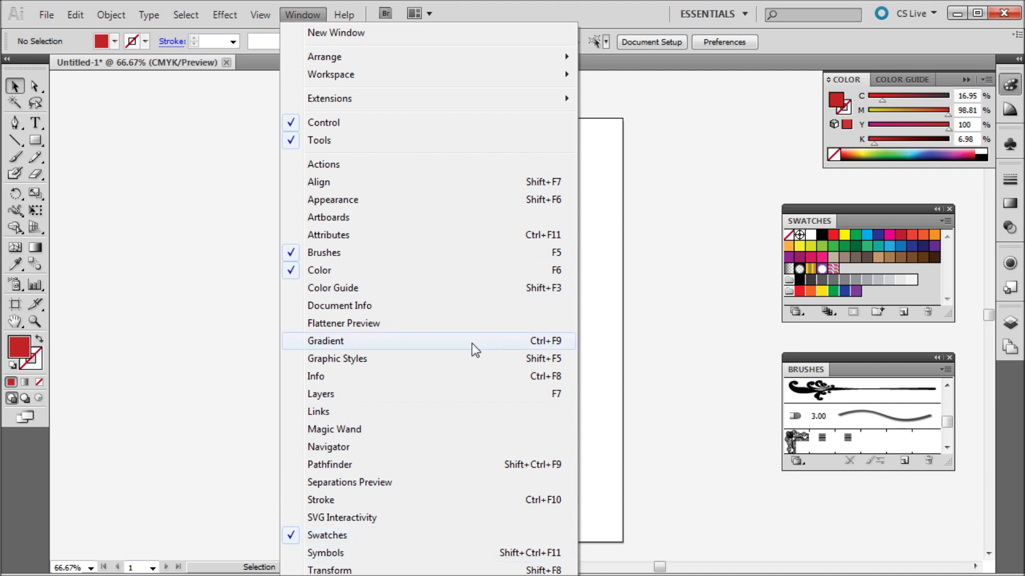
{"action": "left_click", "coordinate": [705, 227]}
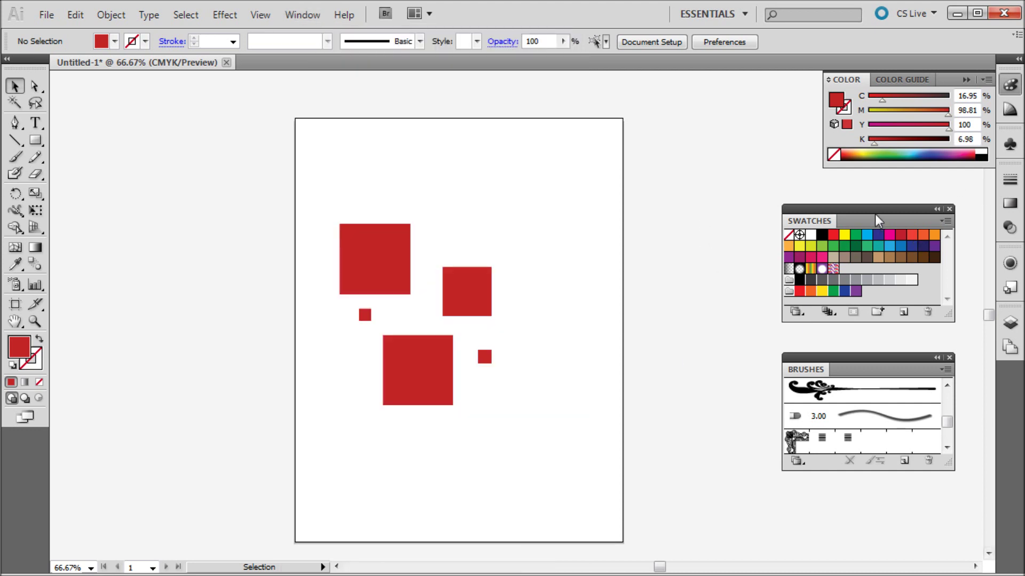
{"action": "mouse_move", "coordinate": [853, 79]}
{"action": "left_mouse_down"}
{"action": "mouse_move", "coordinate": [802, 82]}
{"action": "mouse_move", "coordinate": [843, 79]}
{"action": "left_mouse_up"}
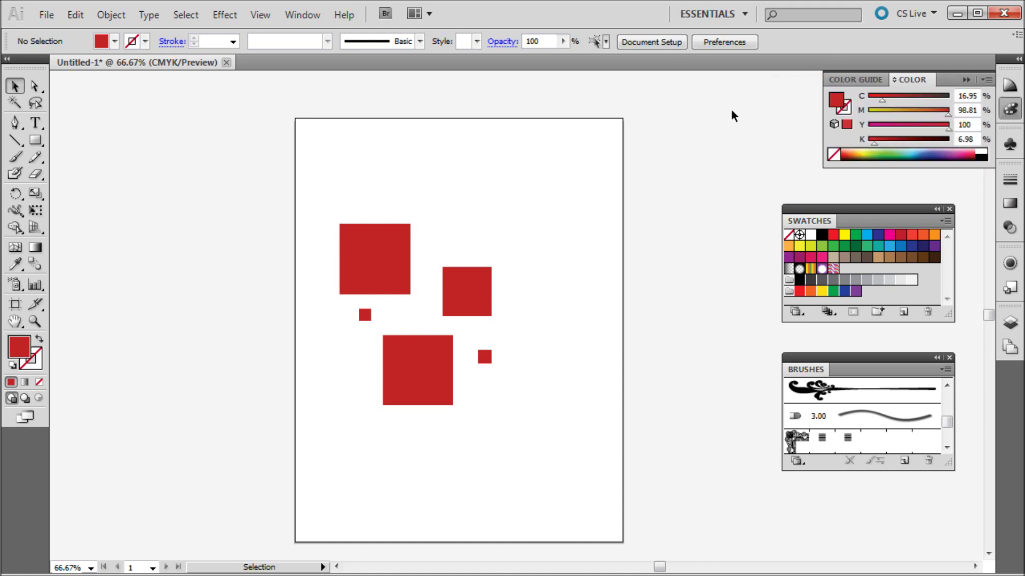
{"action": "left_click", "coordinate": [966, 79]}
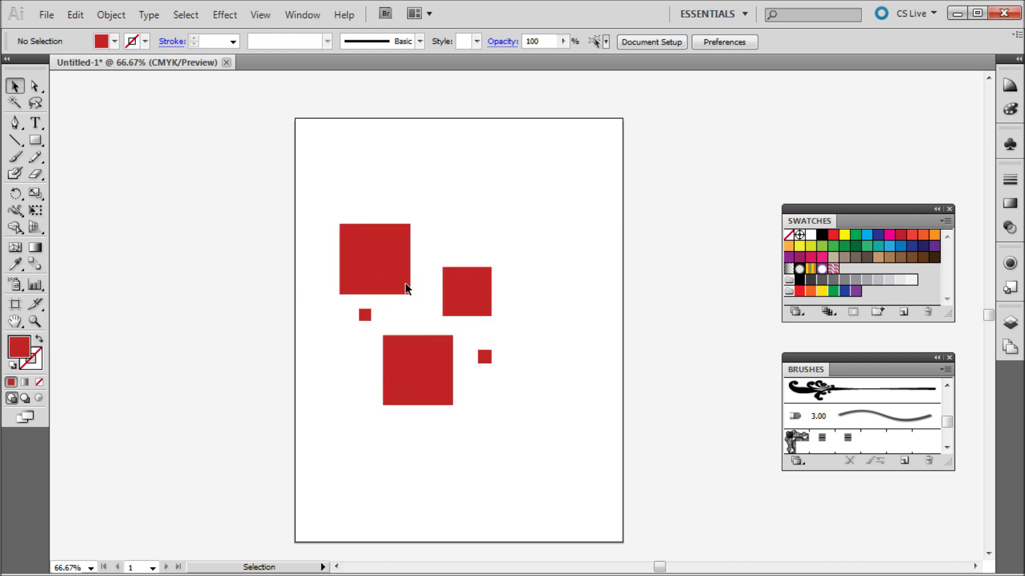
Step: Marquee-select all five red squares and drag them into the Brushes panel as a new brush
{"action": "left_click_drag", "start_coordinate": [304, 182], "coordinate": [556, 436]}
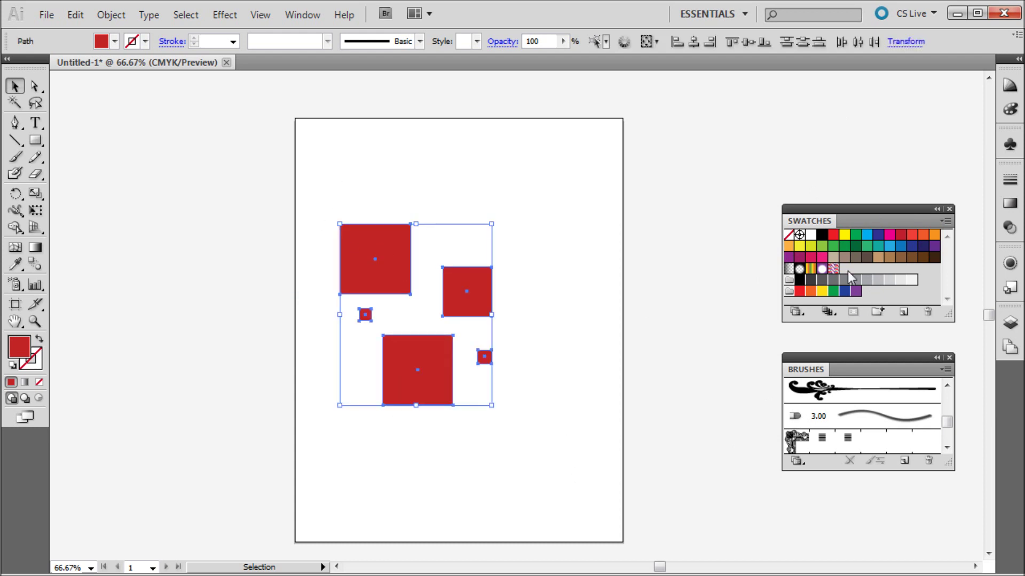
{"action": "left_click", "coordinate": [557, 258]}
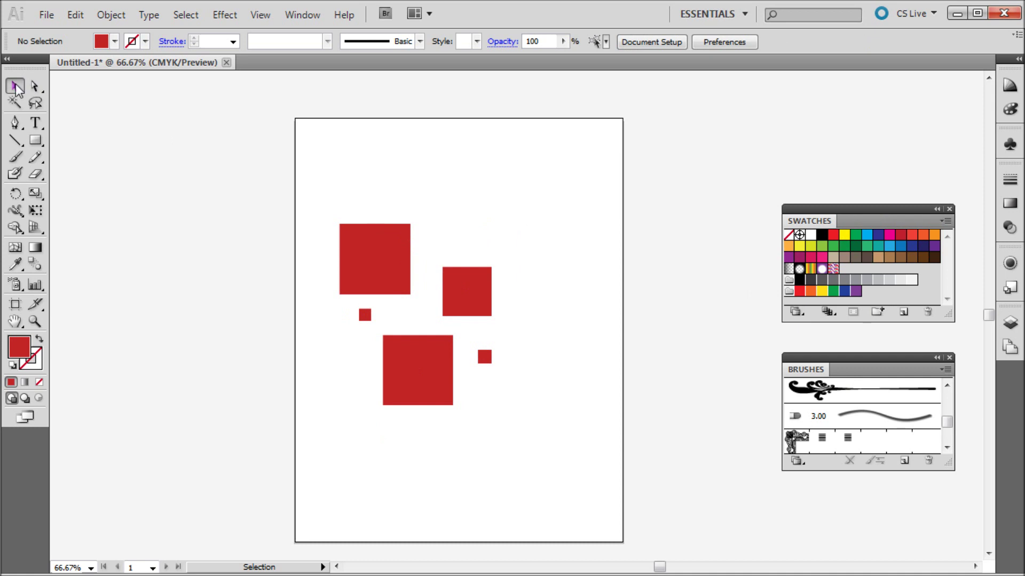
{"action": "left_click_drag", "start_coordinate": [297, 163], "coordinate": [539, 462]}
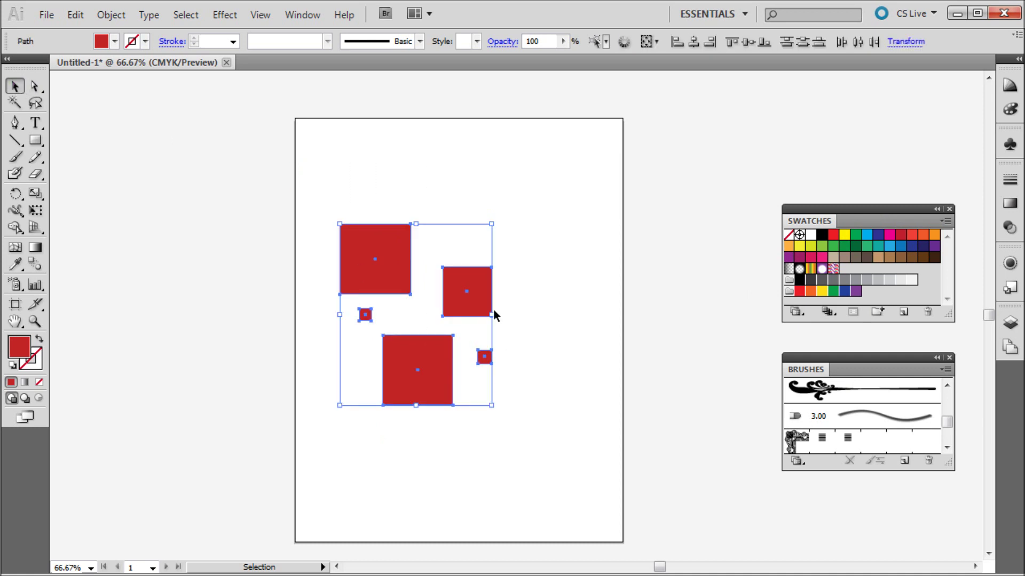
{"action": "left_click_drag", "start_coordinate": [361, 248], "coordinate": [850, 270]}
{"action": "mouse_move", "coordinate": [352, 236]}
{"action": "left_mouse_down"}
{"action": "mouse_move", "coordinate": [377, 286]}
{"action": "mouse_move", "coordinate": [702, 421]}
{"action": "mouse_move", "coordinate": [866, 436]}
{"action": "mouse_move", "coordinate": [844, 399]}
{"action": "mouse_move", "coordinate": [808, 421]}
{"action": "mouse_move", "coordinate": [805, 408]}
{"action": "mouse_move", "coordinate": [788, 420]}
{"action": "left_mouse_up"}
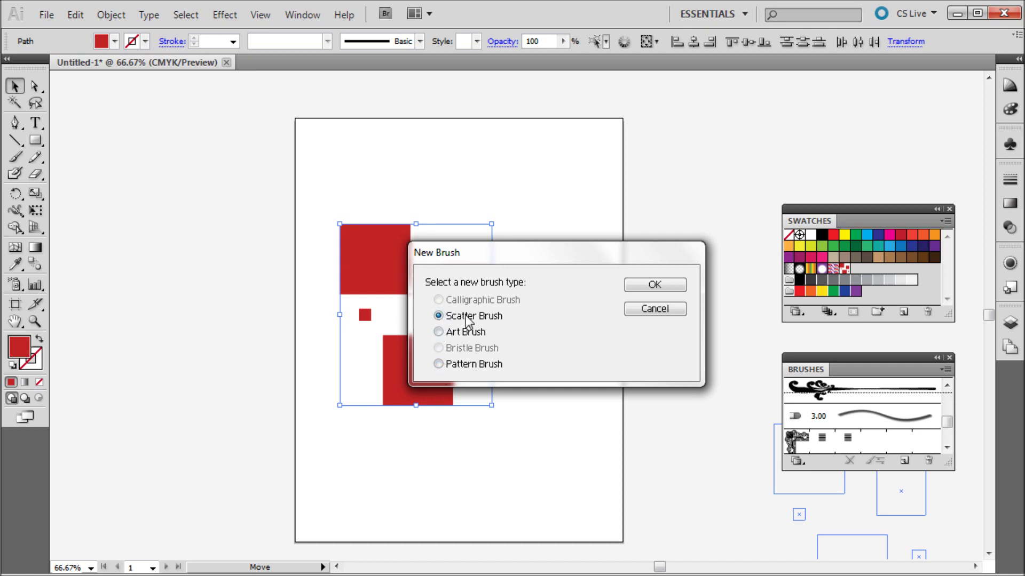
Step: Save the squares as Scatter Brush 1 with default settings, then delete the originals
{"action": "left_click", "coordinate": [653, 286]}
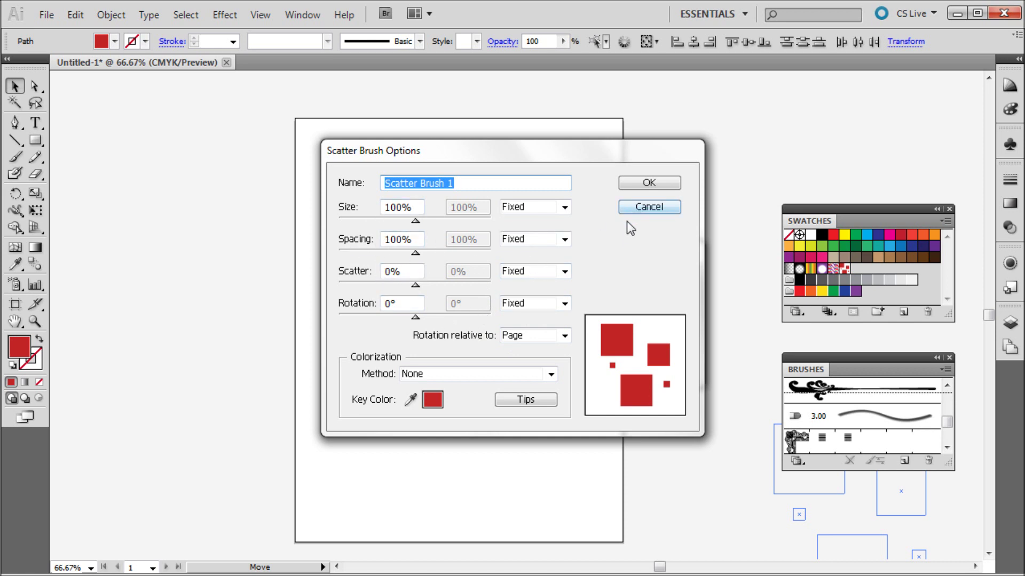
{"action": "left_click", "coordinate": [630, 184]}
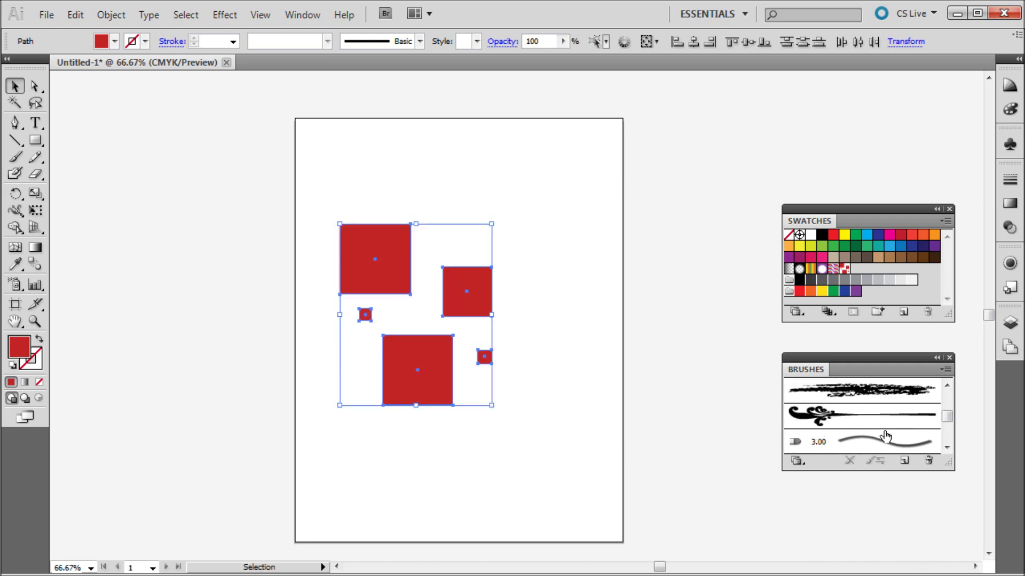
{"action": "left_click", "coordinate": [949, 446]}
{"action": "left_click_drag", "start_coordinate": [949, 439], "coordinate": [949, 401]}
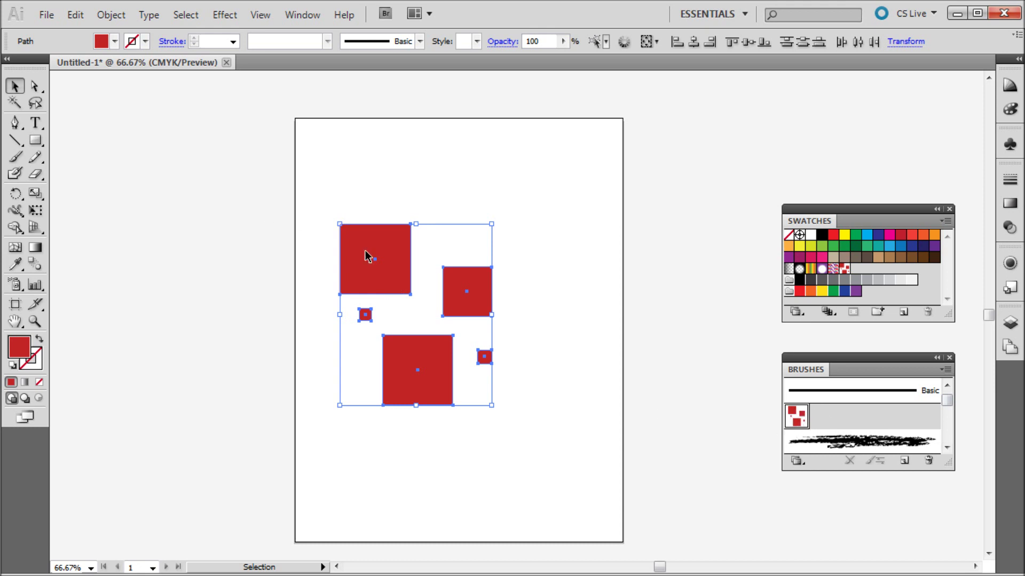
{"action": "key", "text": "Delete"}
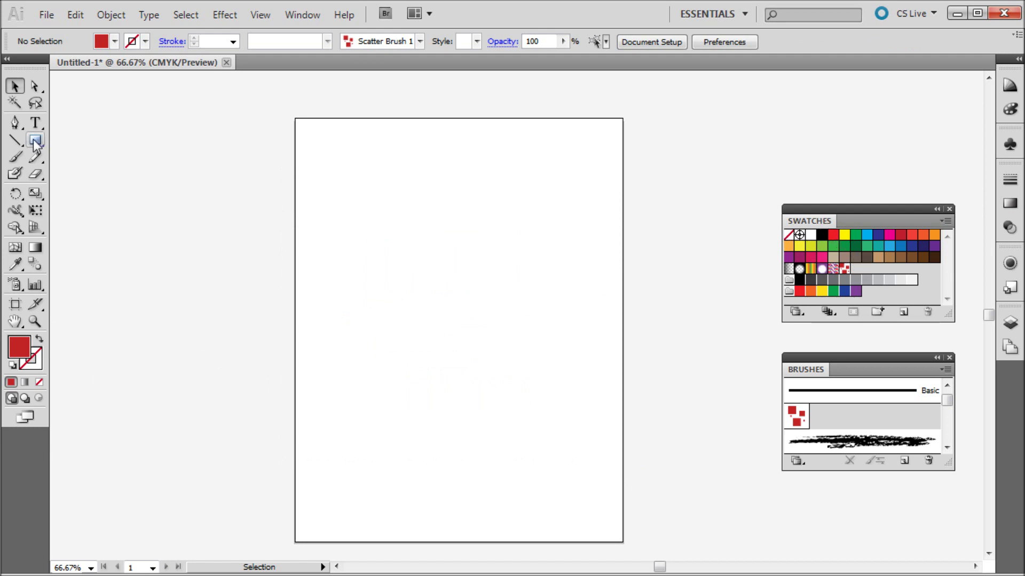
Step: Set the fill colour to light grey E2E2E2 in the colour picker
{"action": "key", "text": "F6"}
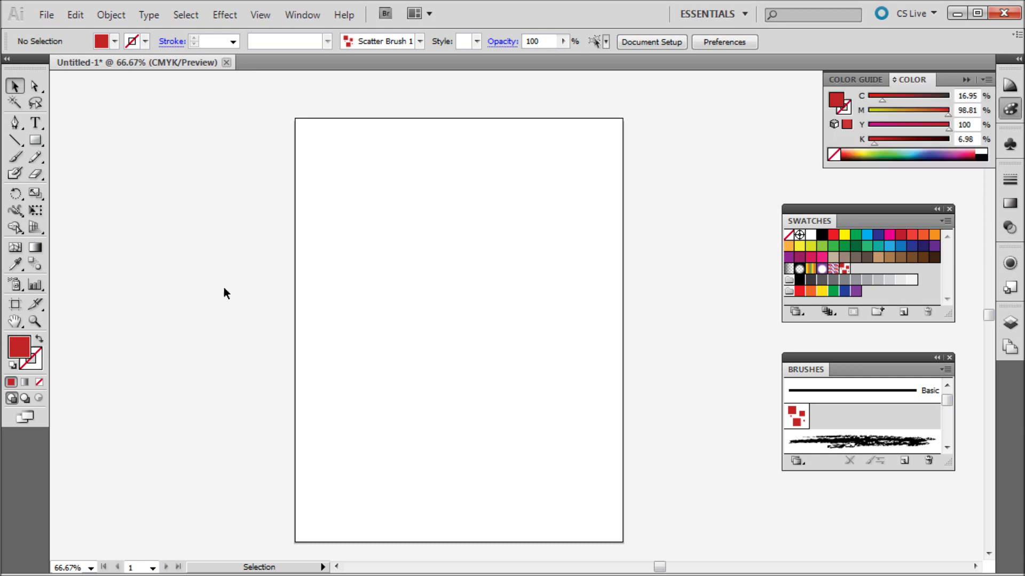
{"action": "double_click", "coordinate": [27, 348]}
{"action": "left_click_drag", "start_coordinate": [394, 252], "coordinate": [308, 217]}
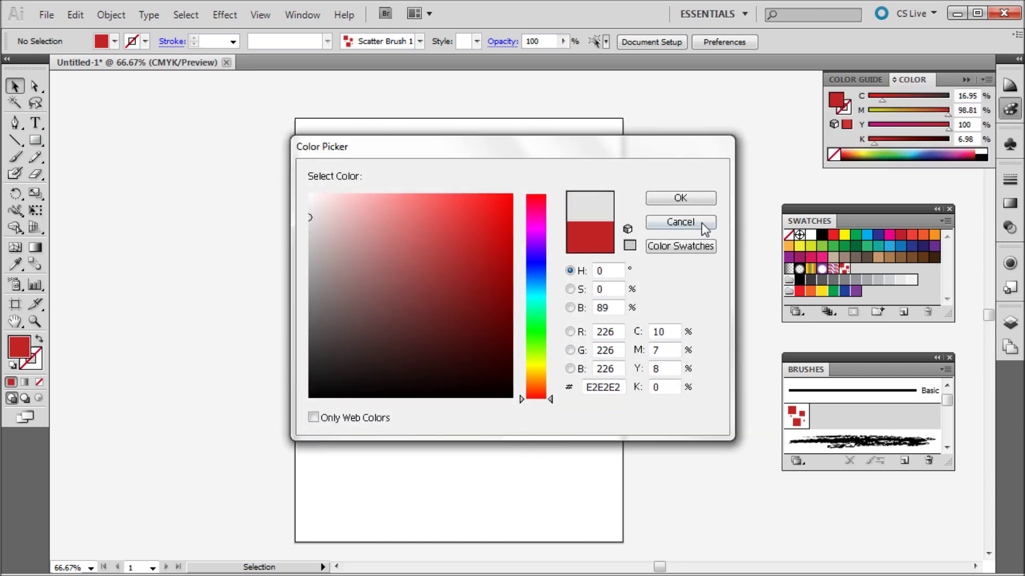
{"action": "left_click", "coordinate": [670, 199]}
Step: Draw a large grey square, move it higher, and fill it with New Pattern Swatch 2
{"action": "left_click", "coordinate": [37, 142]}
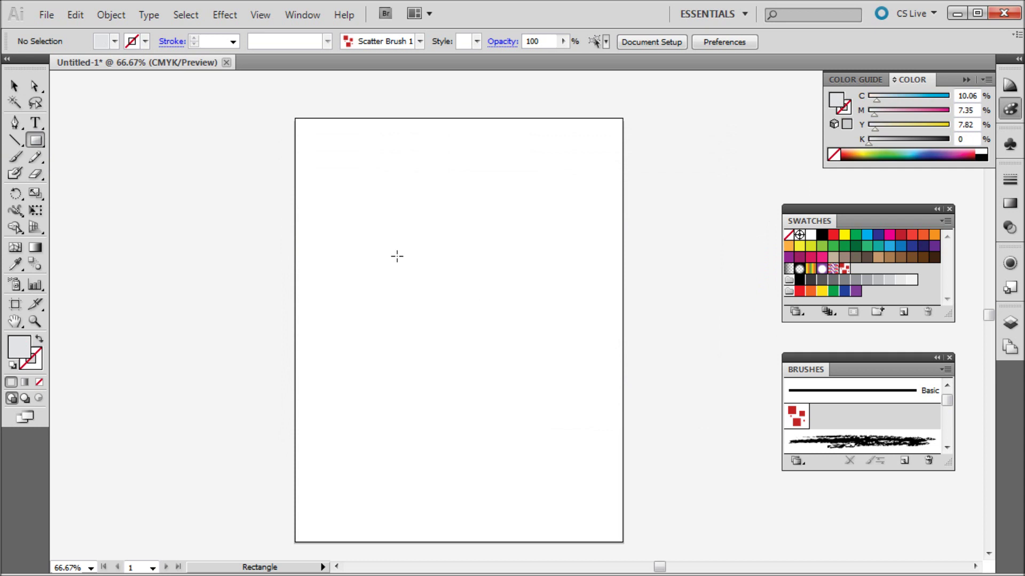
{"action": "left_click_drag", "start_coordinate": [320, 202], "coordinate": [595, 476]}
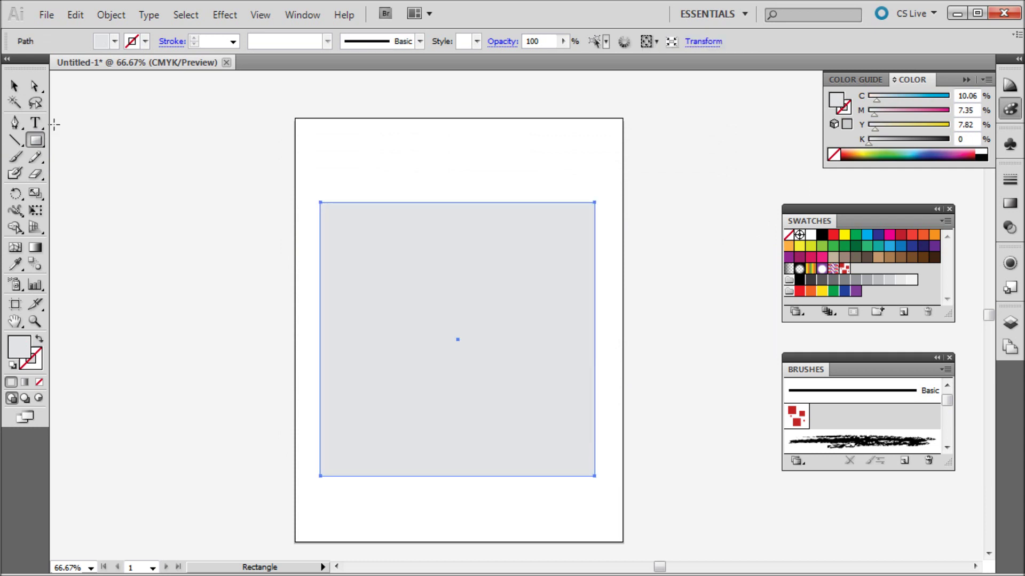
{"action": "left_click", "coordinate": [14, 86]}
{"action": "left_click_drag", "start_coordinate": [427, 401], "coordinate": [425, 373]}
{"action": "key", "text": "ctrl+shift+a"}
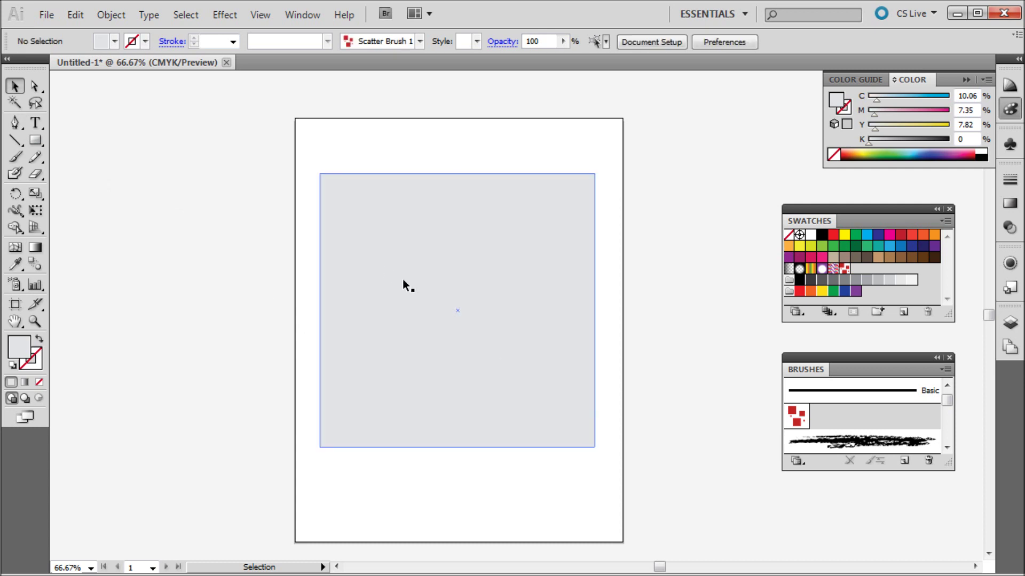
{"action": "left_click", "coordinate": [431, 296]}
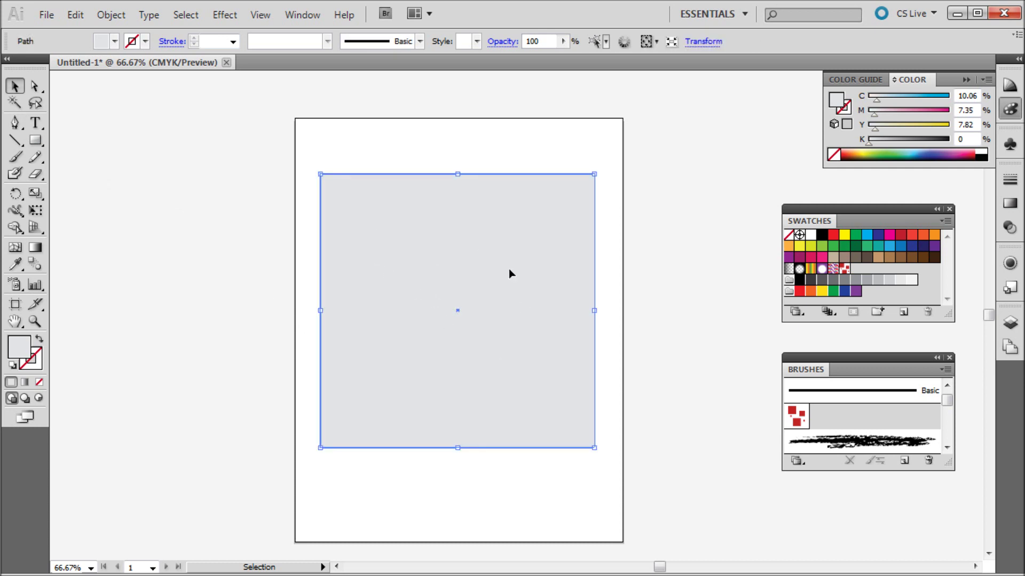
{"action": "left_click", "coordinate": [843, 271]}
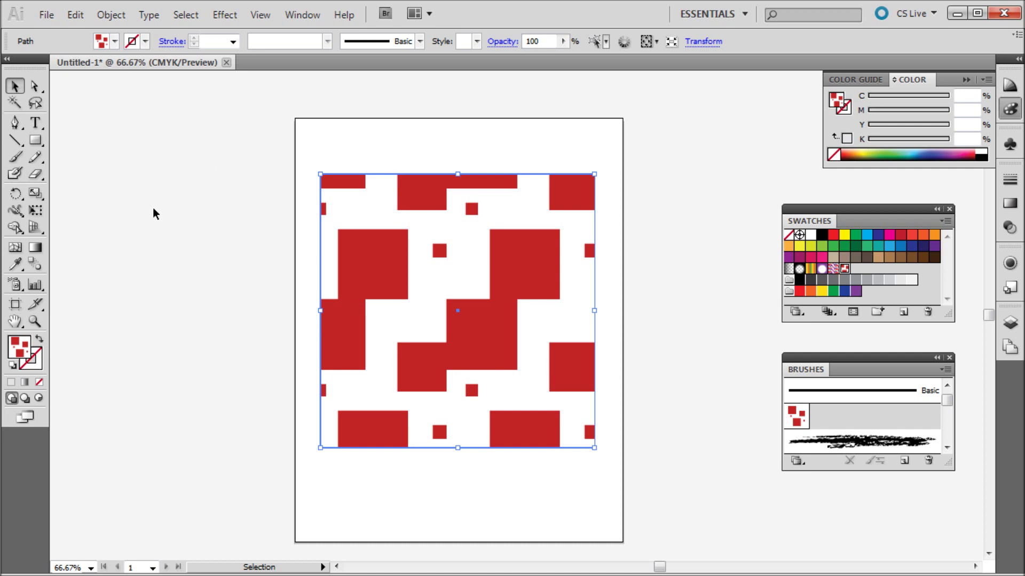
Step: Cancel out of the Object > Transform > Scale dialog, then shrink the pattern tiles with the Scale tool
{"action": "left_click", "coordinate": [111, 14]}
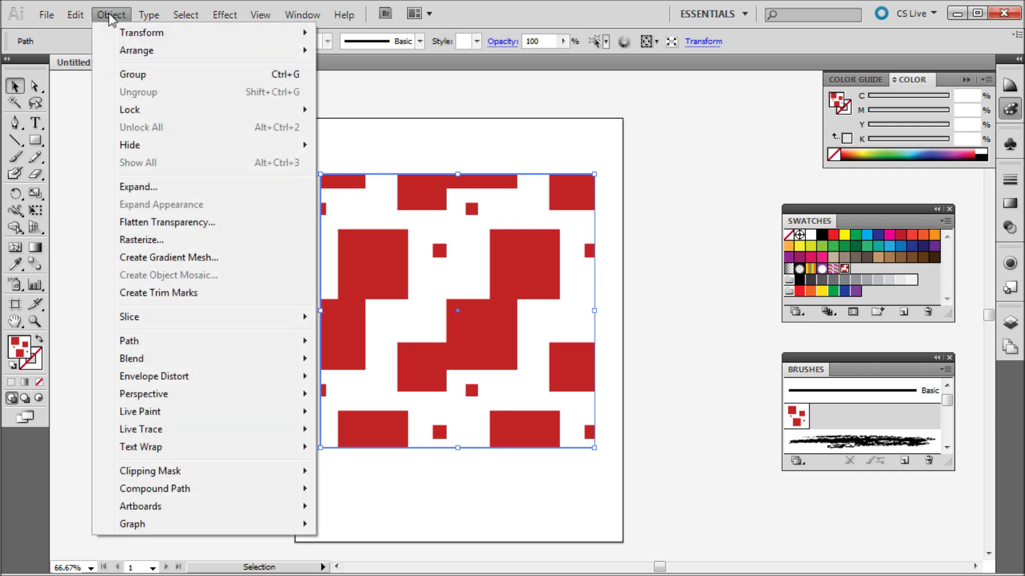
{"action": "mouse_move", "coordinate": [128, 33]}
{"action": "left_click", "coordinate": [381, 110]}
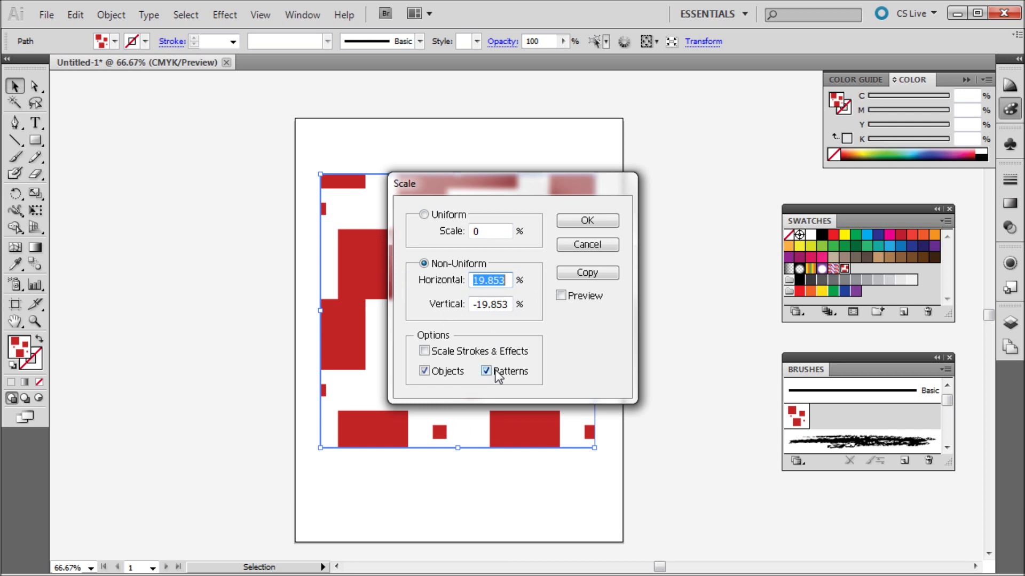
{"action": "left_click", "coordinate": [587, 246]}
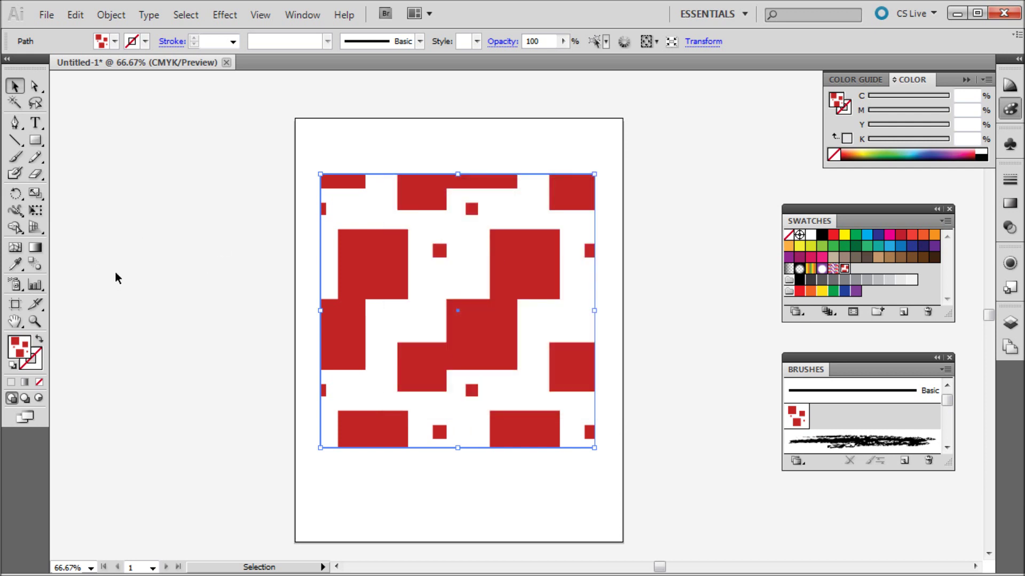
{"action": "left_click", "coordinate": [35, 193]}
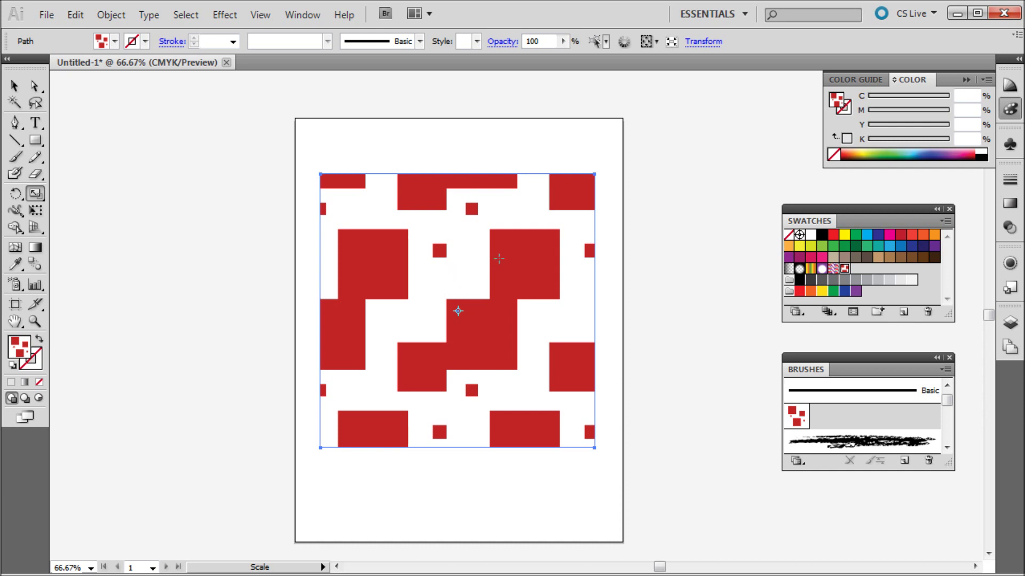
{"action": "left_click_drag", "start_coordinate": [501, 258], "coordinate": [470, 296]}
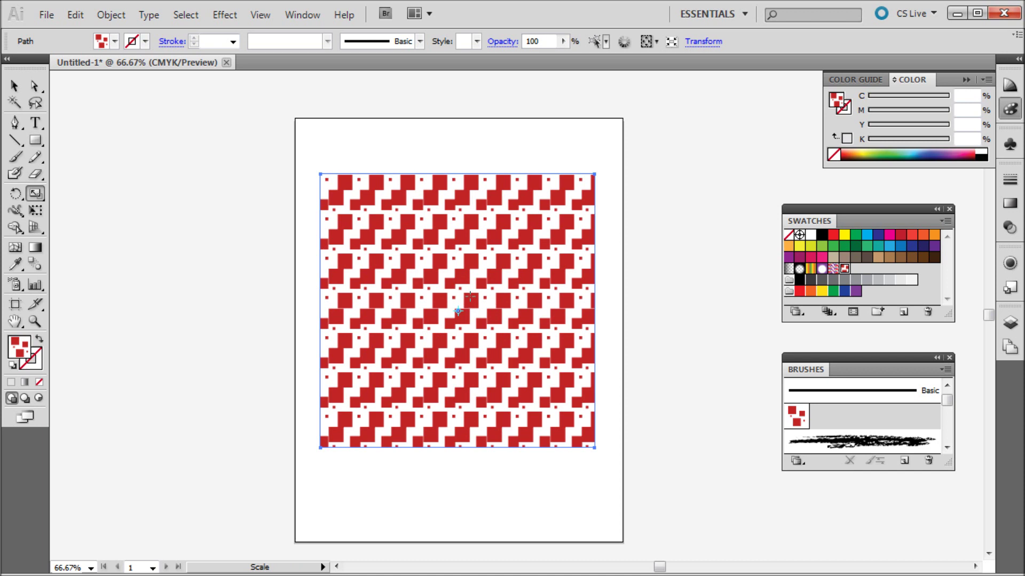
Step: Reselect the pattern-filled square and delete it
{"action": "left_click", "coordinate": [15, 85]}
{"action": "left_click", "coordinate": [282, 199]}
{"action": "left_click_drag", "start_coordinate": [294, 123], "coordinate": [691, 505]}
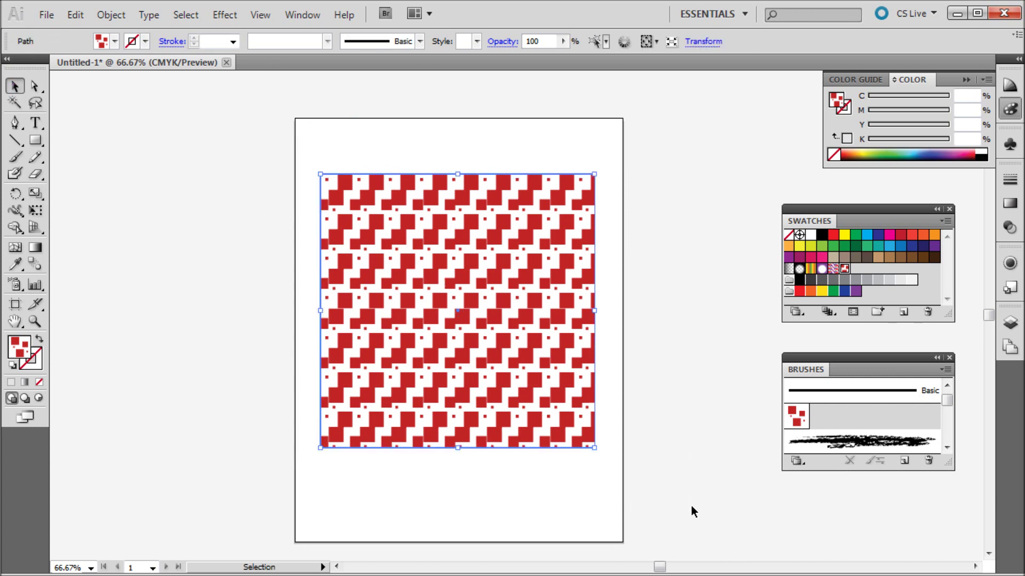
{"action": "key", "text": "Delete"}
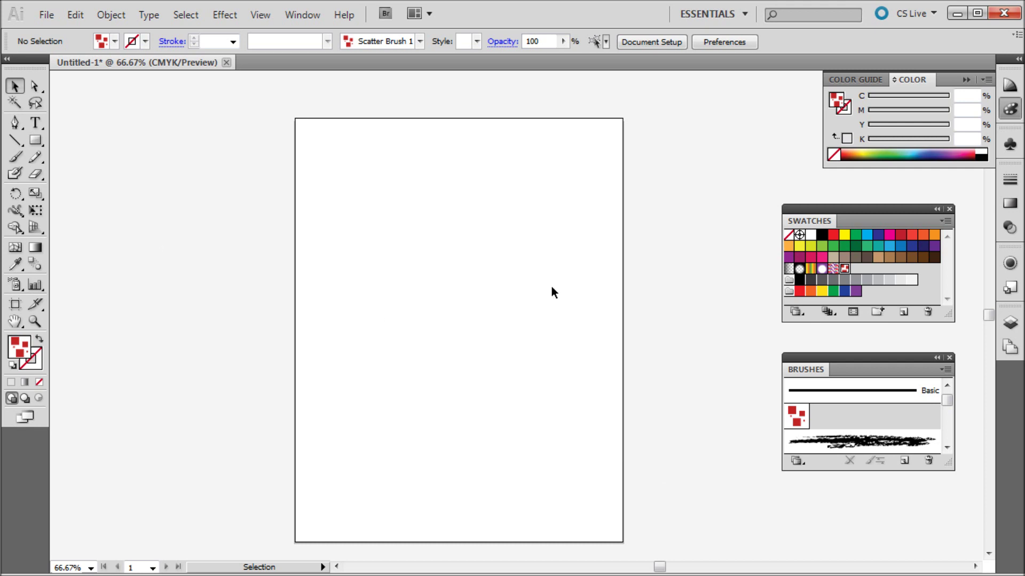
Step: Choose Scatter Brush 1 in the Brushes panel after briefly trying the charcoal brush
{"action": "left_click", "coordinate": [796, 428]}
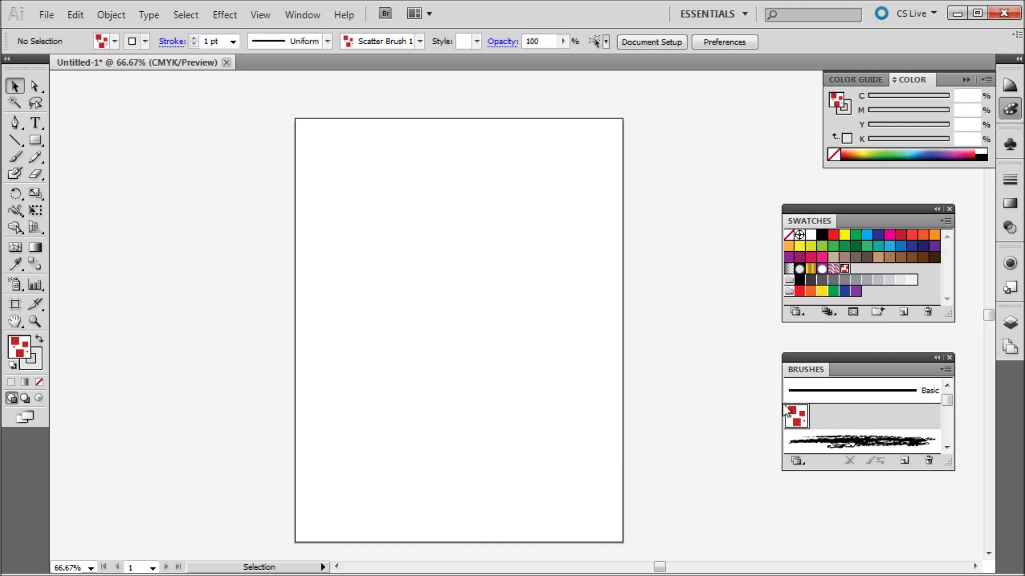
{"action": "left_click_drag", "start_coordinate": [806, 355], "coordinate": [802, 342]}
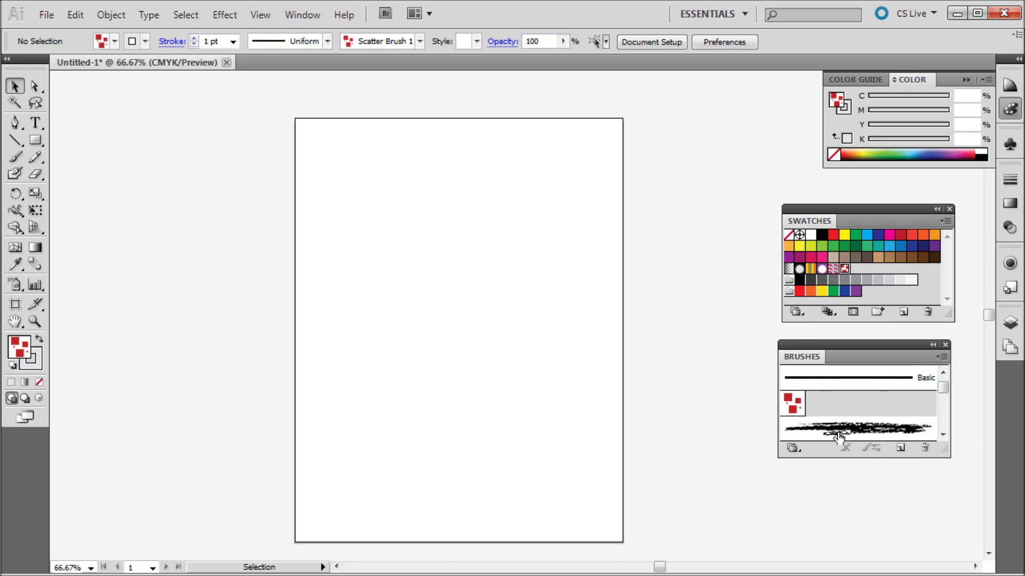
{"action": "left_click", "coordinate": [840, 439]}
{"action": "left_click", "coordinate": [809, 406]}
Step: Paint three test strokes of red squares with the Paintbrush, then undo them
{"action": "left_click", "coordinate": [15, 158]}
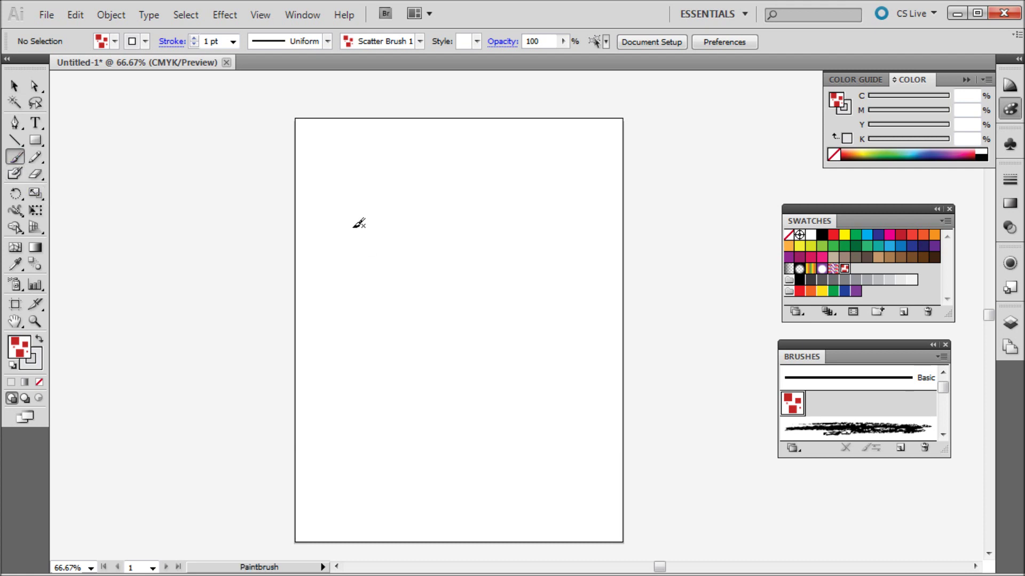
{"action": "mouse_move", "coordinate": [372, 183]}
{"action": "left_mouse_down"}
{"action": "mouse_move", "coordinate": [370, 251]}
{"action": "mouse_move", "coordinate": [472, 347]}
{"action": "mouse_move", "coordinate": [455, 385]}
{"action": "left_mouse_up"}
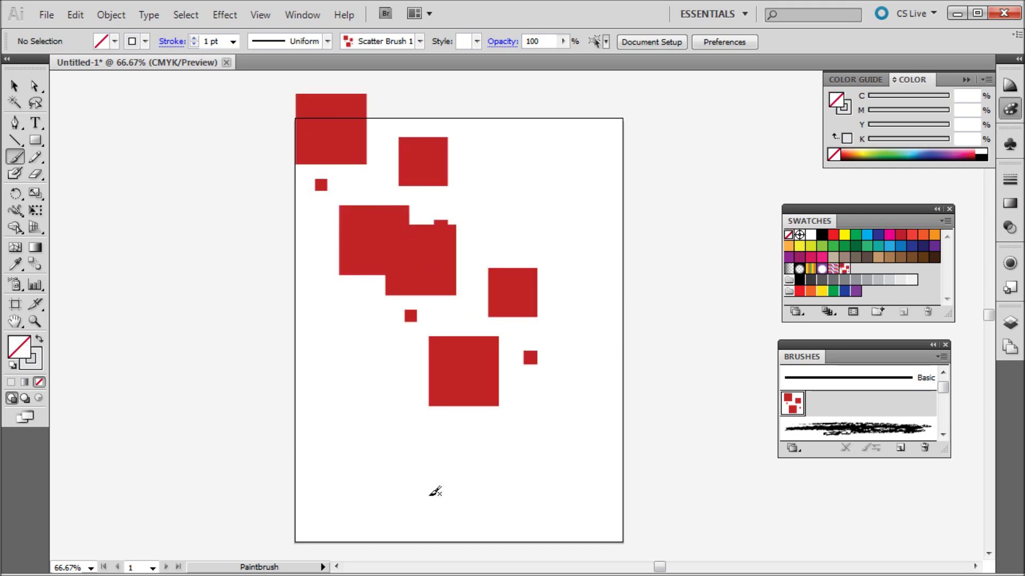
{"action": "mouse_move", "coordinate": [289, 450]}
{"action": "left_mouse_down"}
{"action": "mouse_move", "coordinate": [409, 478]}
{"action": "mouse_move", "coordinate": [489, 466]}
{"action": "left_mouse_up"}
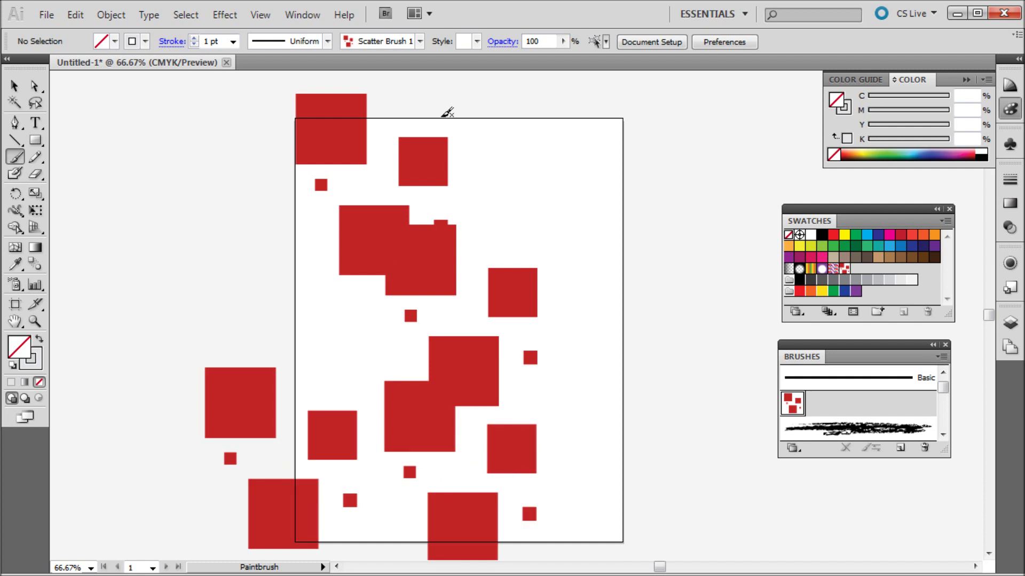
{"action": "mouse_move", "coordinate": [99, 205]}
{"action": "left_mouse_down"}
{"action": "mouse_move", "coordinate": [233, 250]}
{"action": "mouse_move", "coordinate": [706, 96]}
{"action": "mouse_move", "coordinate": [588, 506]}
{"action": "mouse_move", "coordinate": [694, 544]}
{"action": "left_mouse_up"}
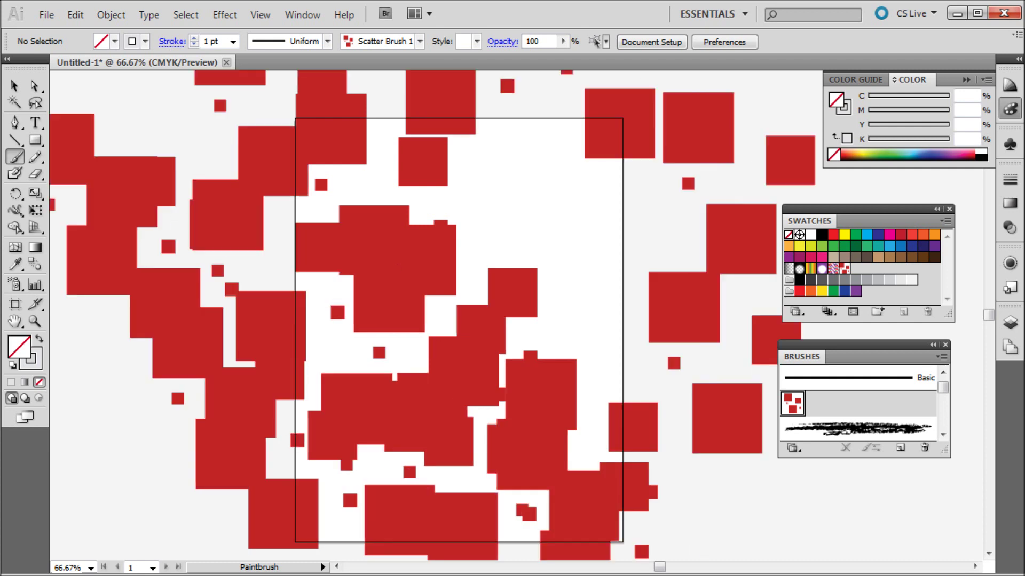
{"action": "key", "text": "ctrl+z"}
{"action": "key", "text": "ctrl+z"}
{"action": "key", "text": "ctrl+z"}
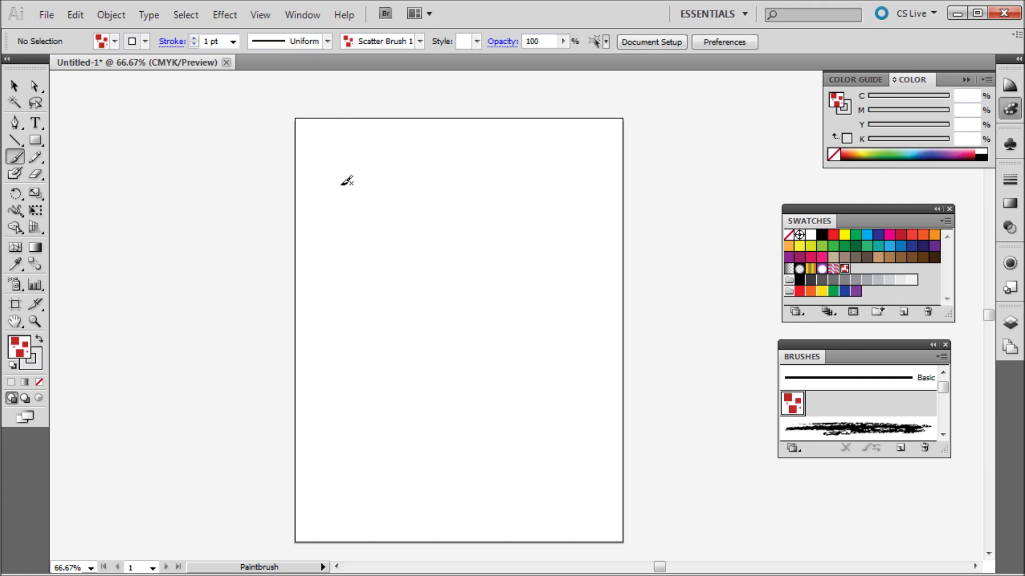
Step: Paint one Scatter Brush 1 stroke diagonally across the top of the artboard
{"action": "mouse_move", "coordinate": [327, 143]}
{"action": "left_mouse_down"}
{"action": "mouse_move", "coordinate": [530, 230]}
{"action": "mouse_move", "coordinate": [540, 258]}
{"action": "left_mouse_up"}
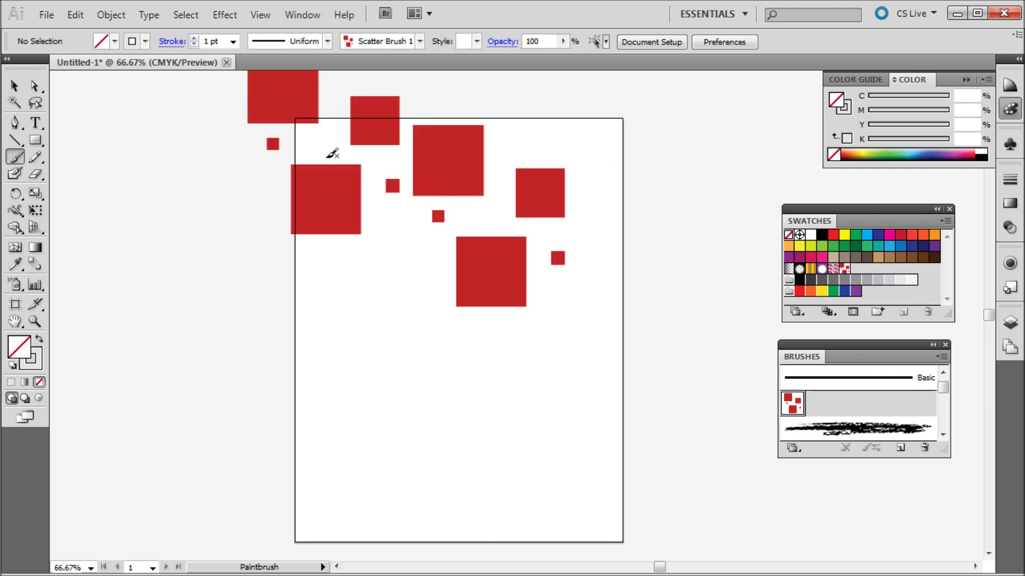